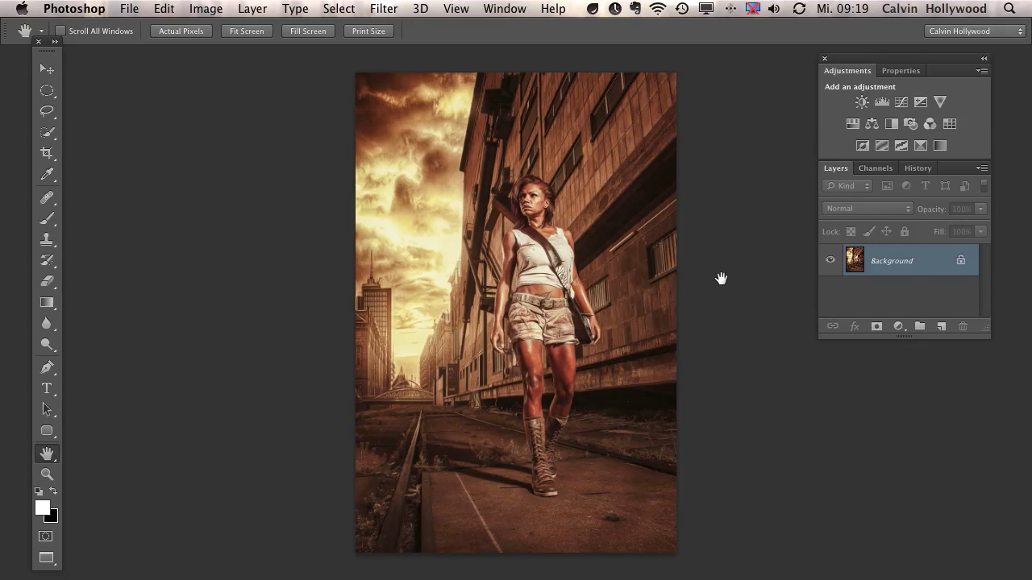
Rearrange the panels, then duplicate Background twice into Background copy and Background copy 2.
left_click_drag(895, 68, 876, 92)
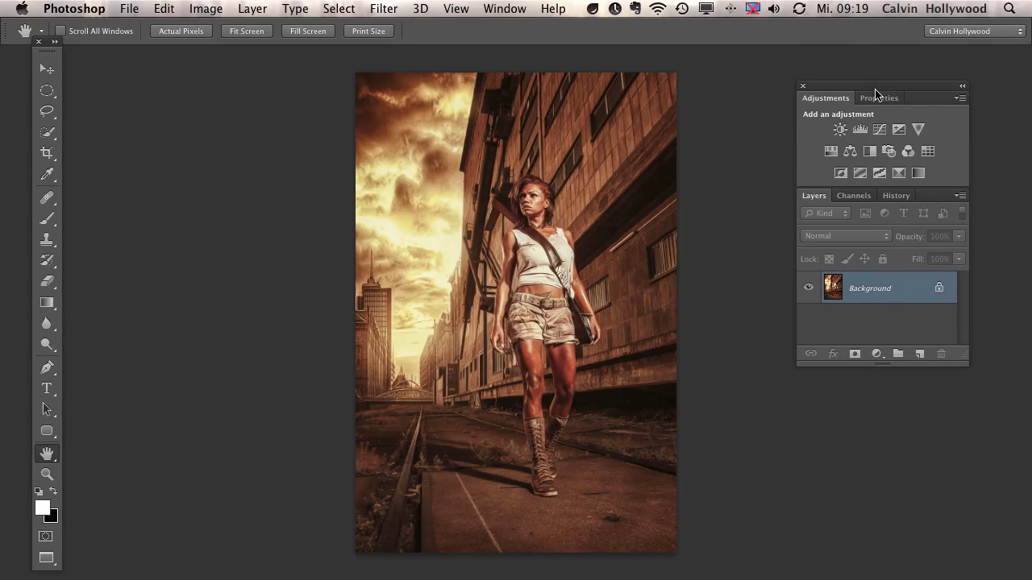
left_click_drag(964, 362, 961, 452)
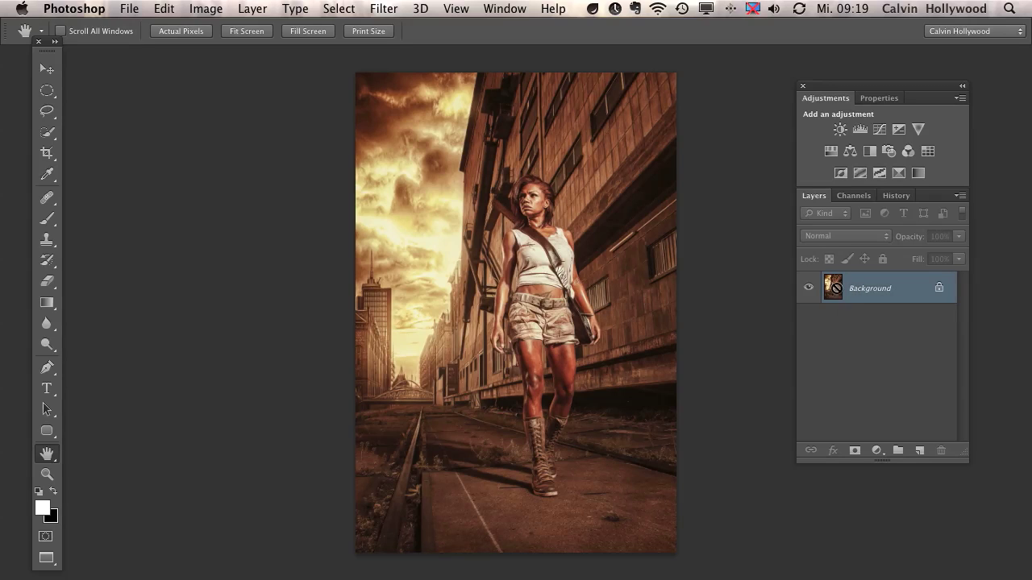
key("super+j")
key("super+j")
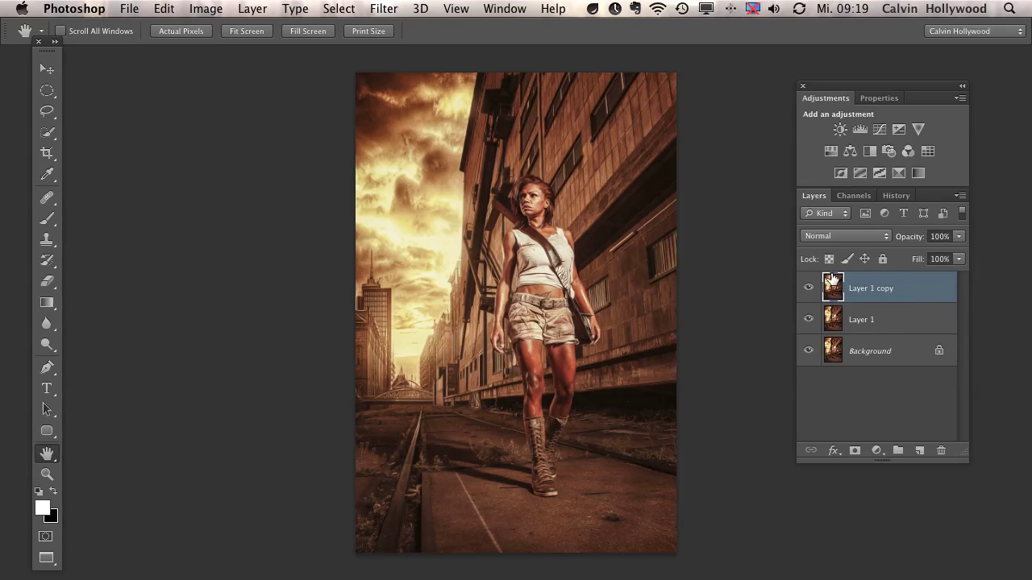
key("super+alt+z")
key("super+alt+z")
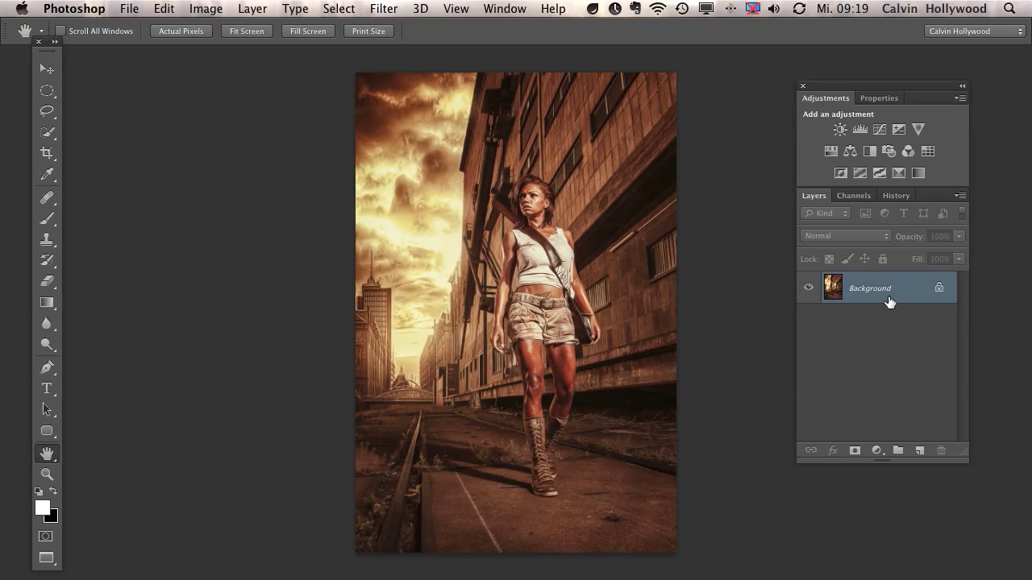
left_click_drag(893, 299, 919, 450)
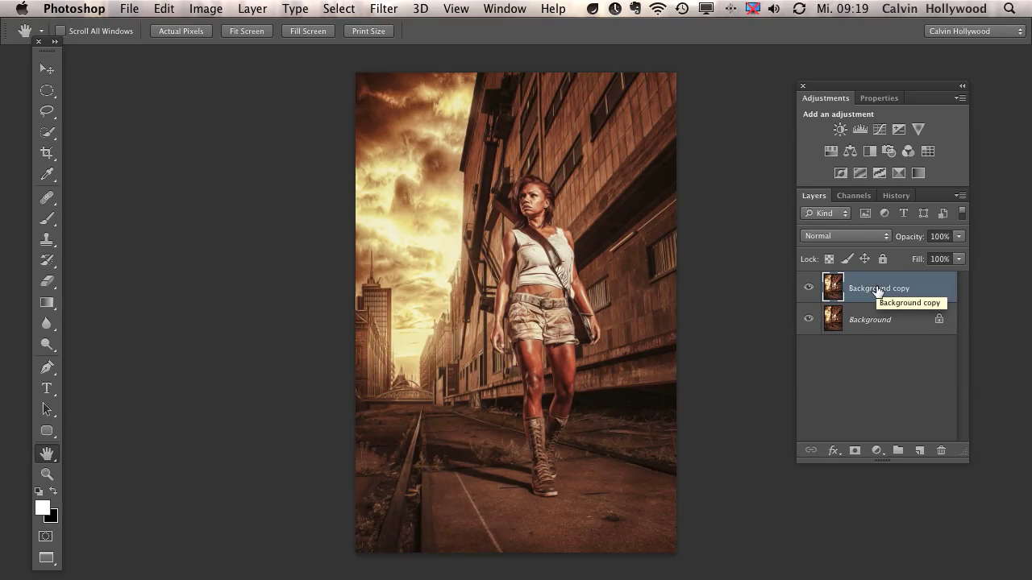
key("super+j")
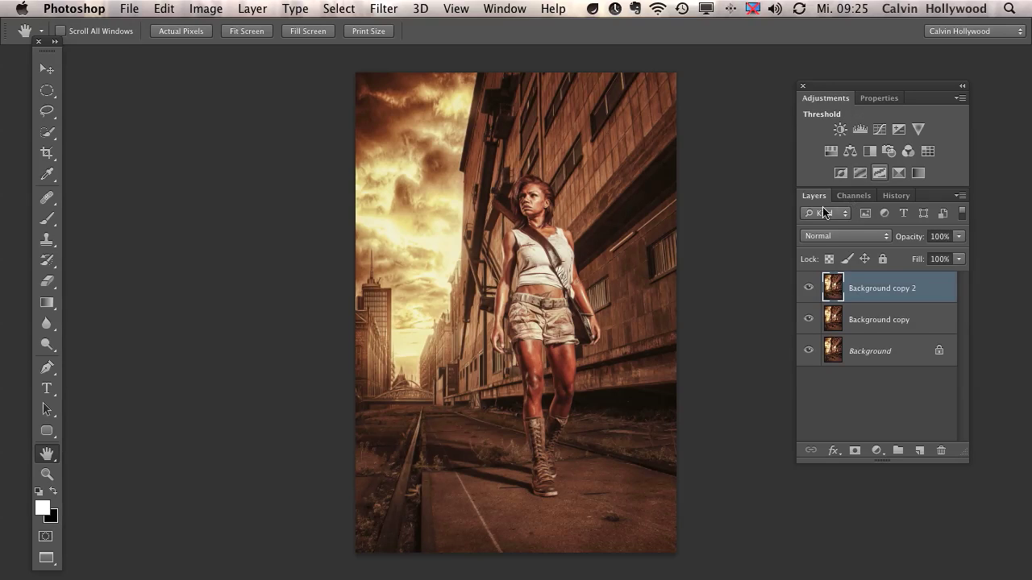
Select both Background copies and group them as 'freaky amazing details' from the Layers panel menu.
left_click(868, 319, "shift")
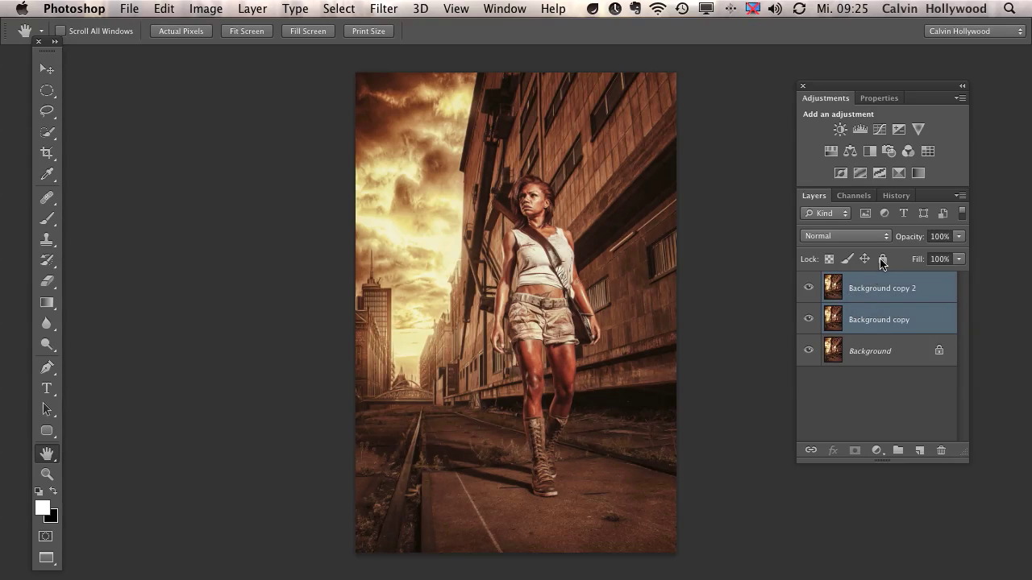
left_click(960, 196)
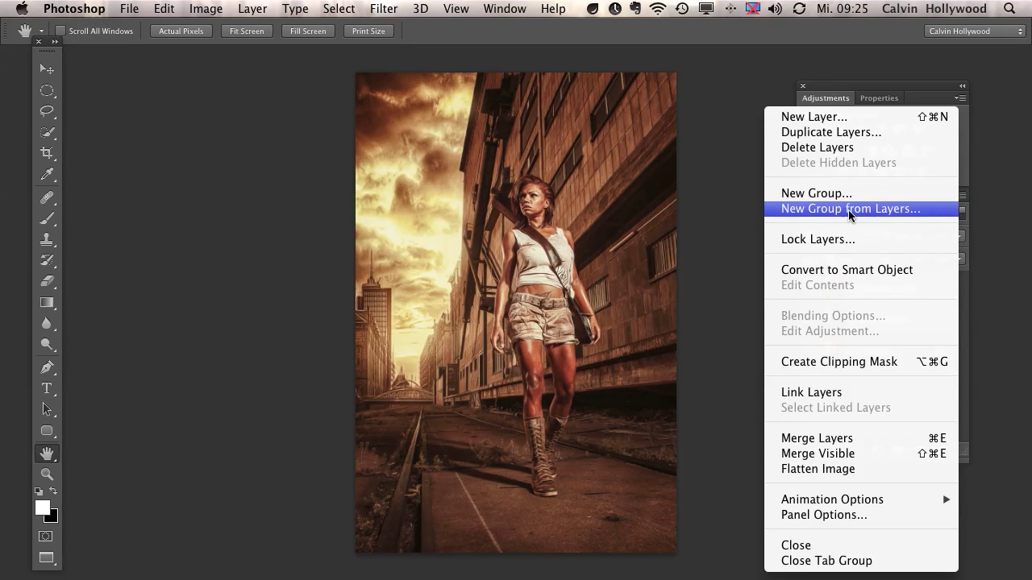
left_click(742, 133)
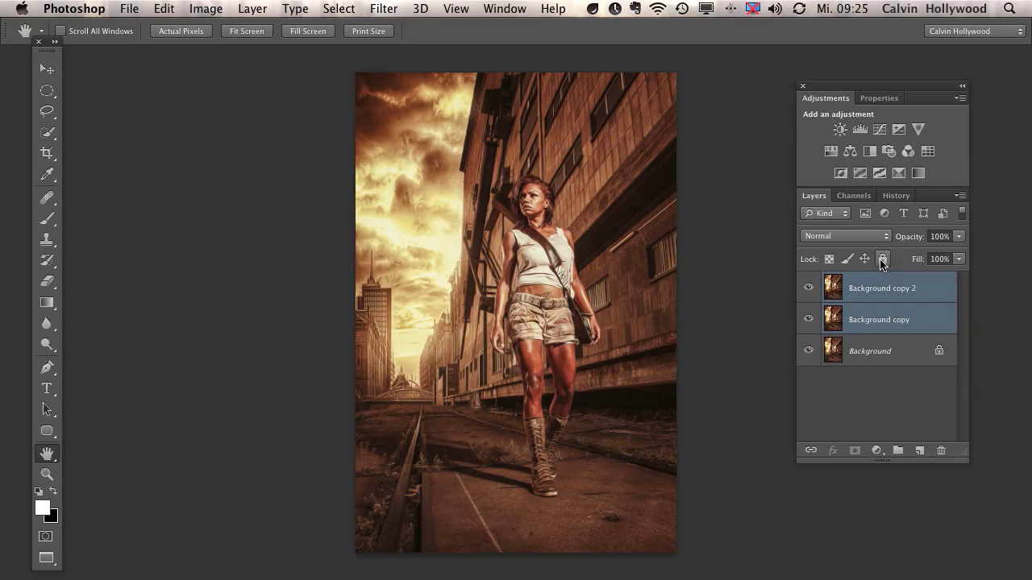
left_click(252, 9)
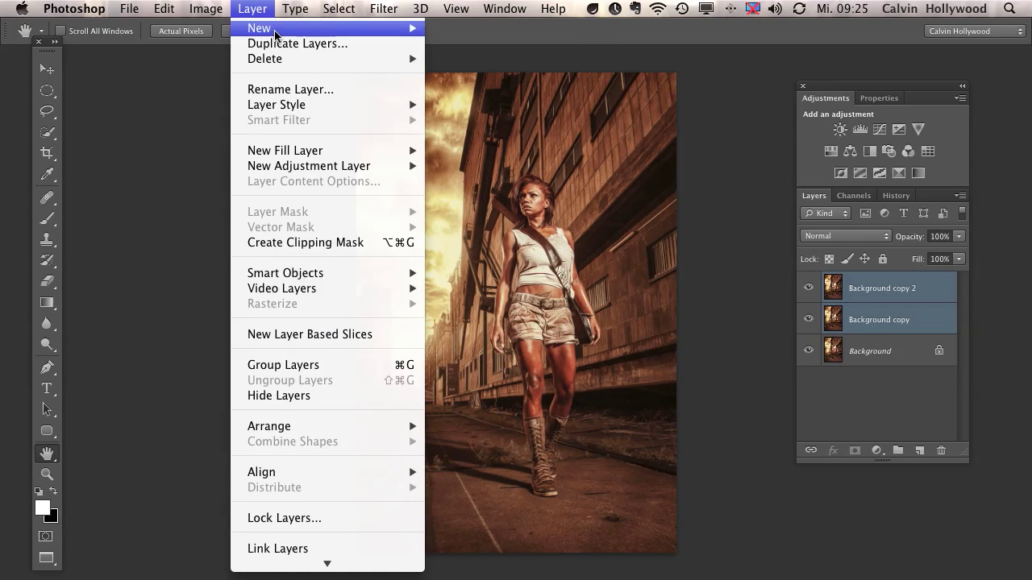
mouse_move(274, 31)
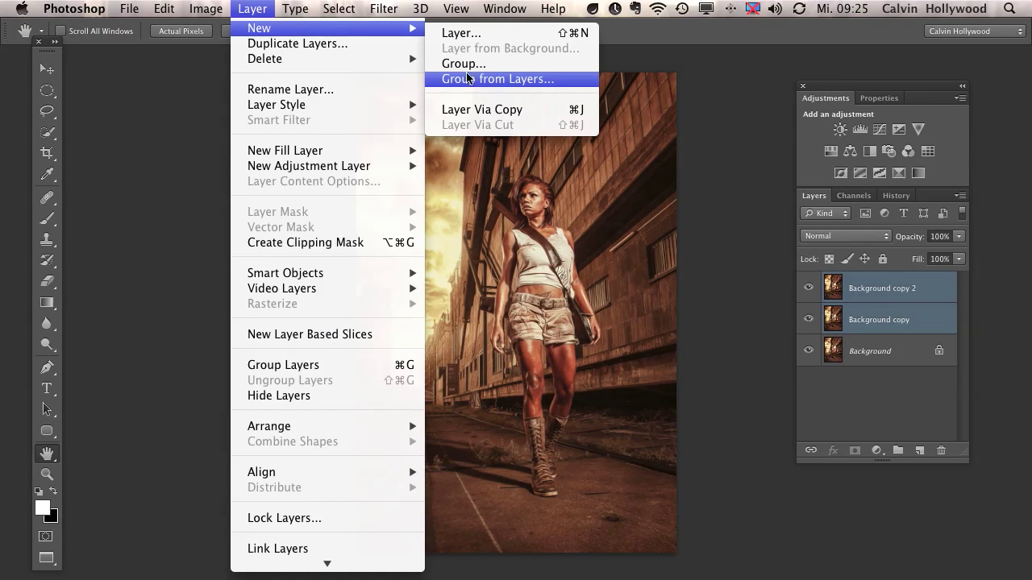
left_click(742, 307)
left_click(959, 196)
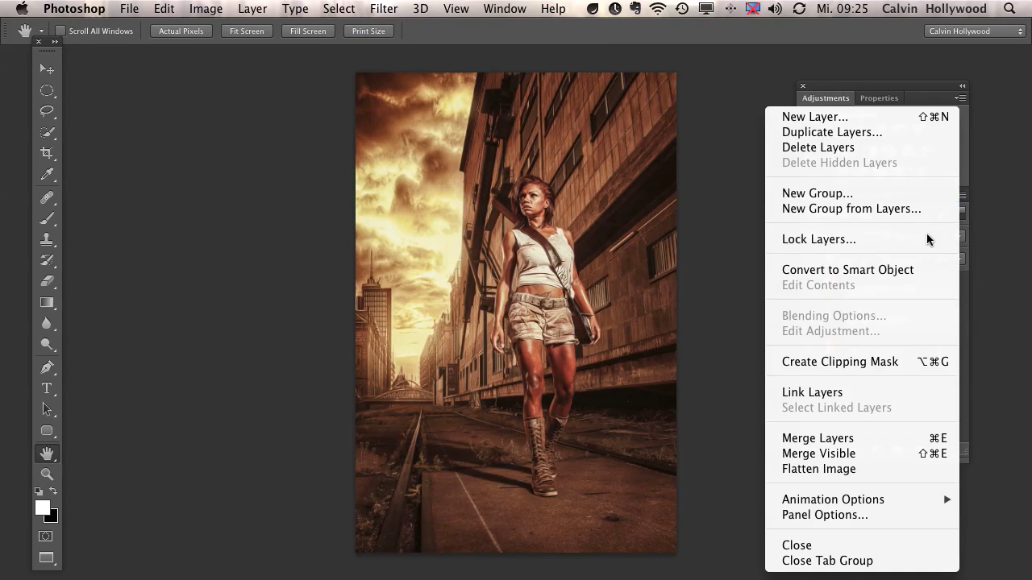
left_click(781, 207)
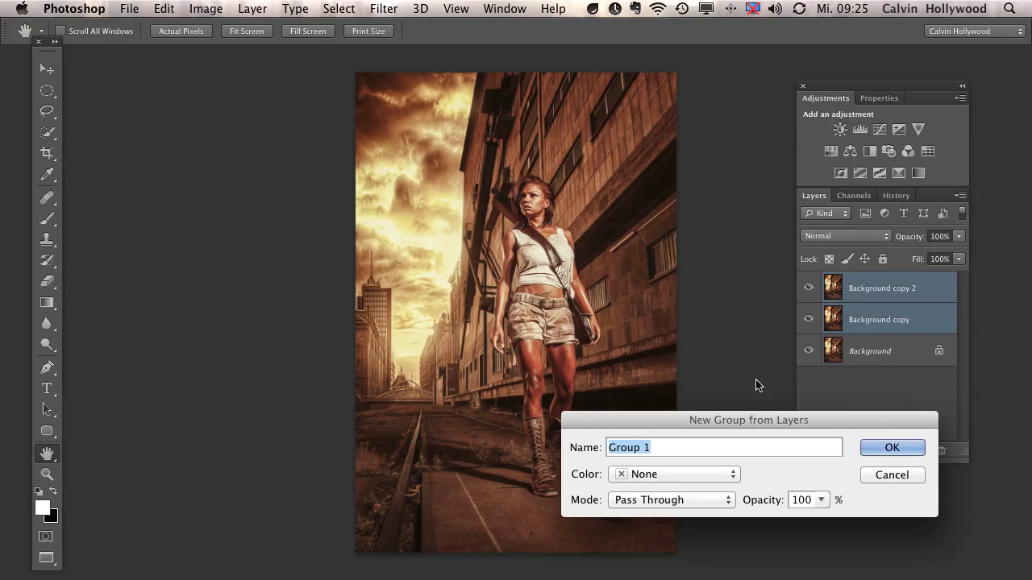
type("freaky amazing details")
key("Return")
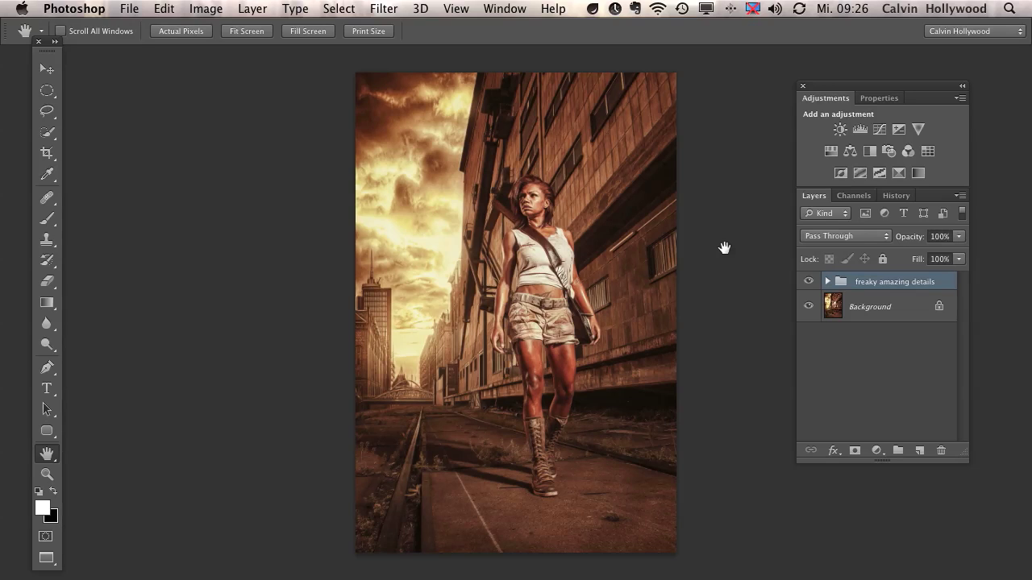
Expand the group, change its blend mode from Pass Through to Overlay, then select Background copy 2.
left_click(827, 282)
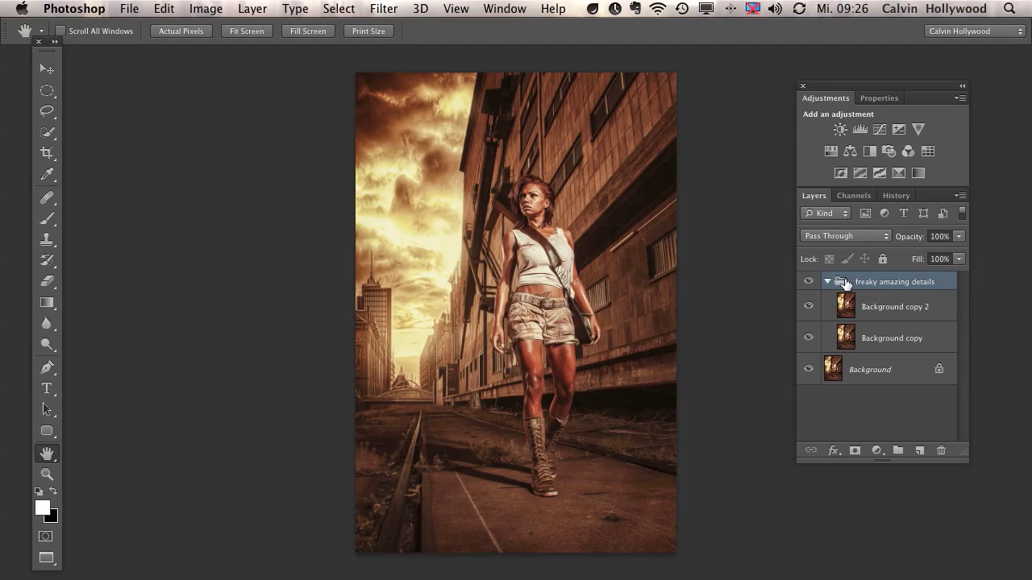
left_click(833, 238)
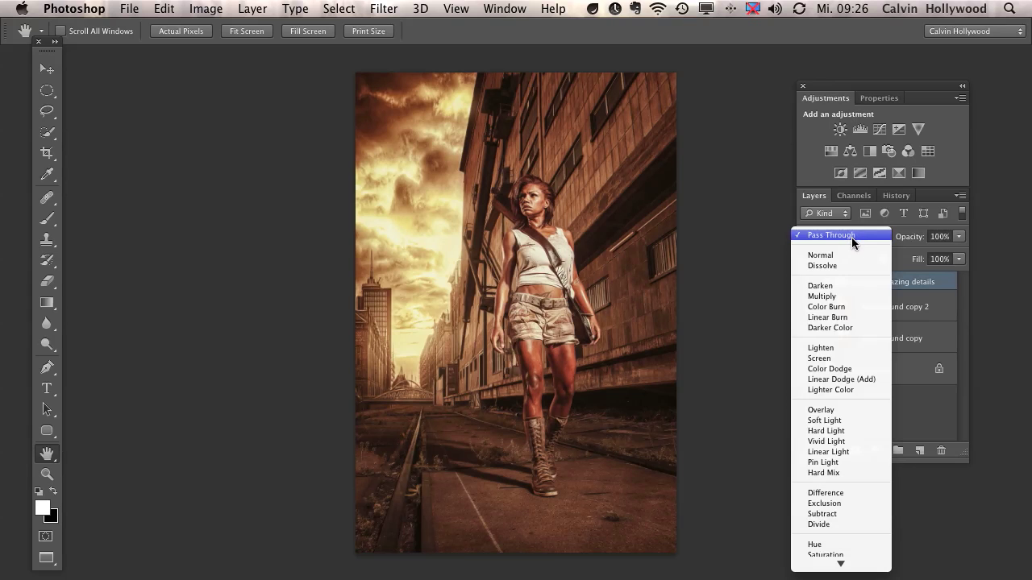
left_click(827, 410)
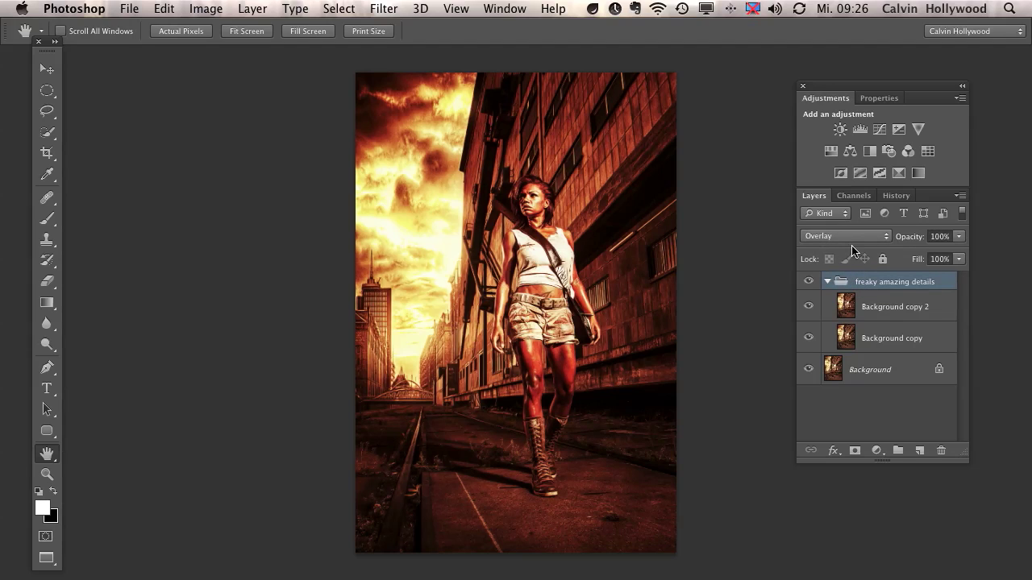
left_click(869, 312)
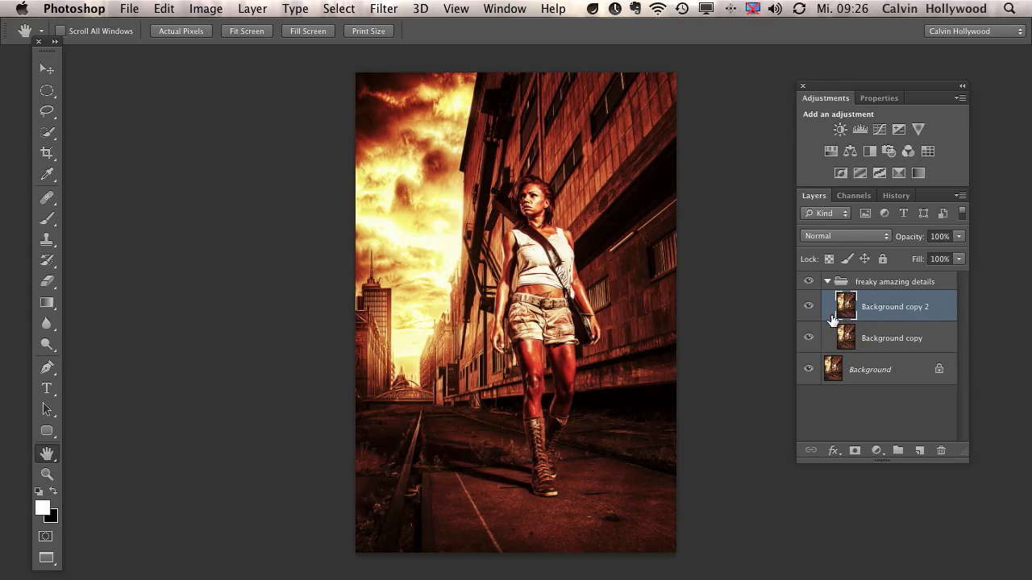
Set Background copy 2 to Vivid Light and browse the Image adjustments without applying one.
left_click(835, 240)
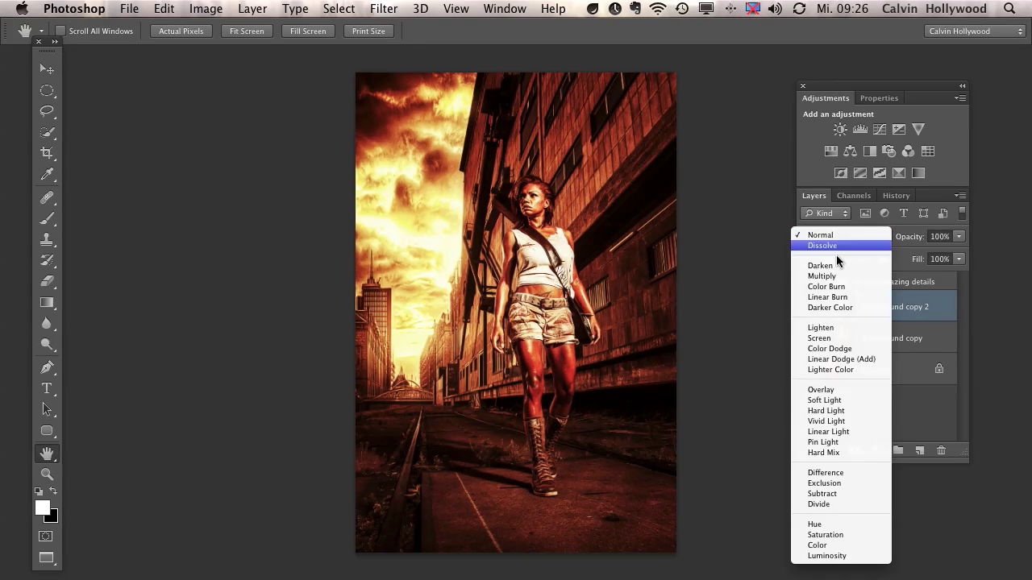
left_click(846, 420)
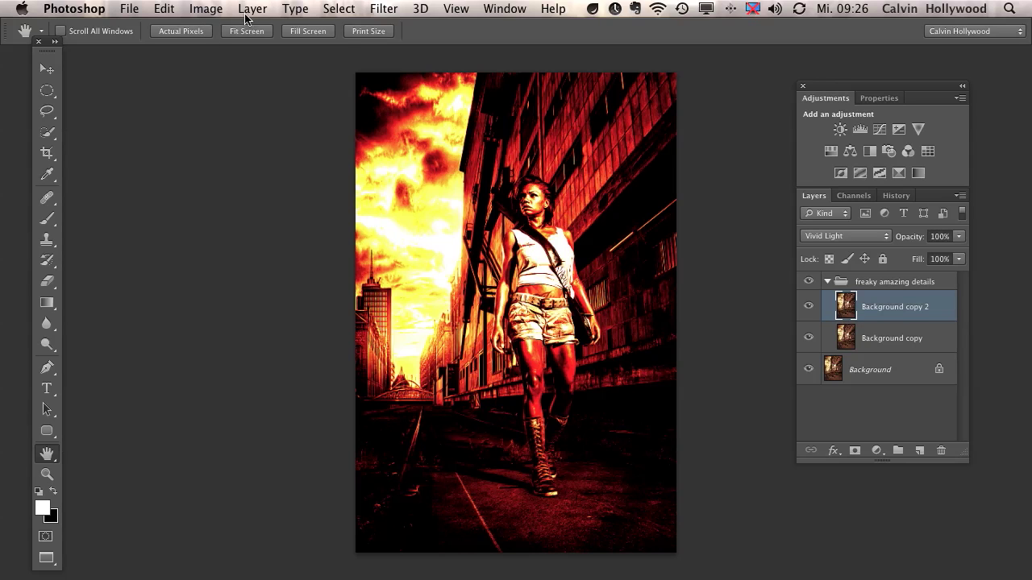
left_click(211, 9)
mouse_move(249, 30)
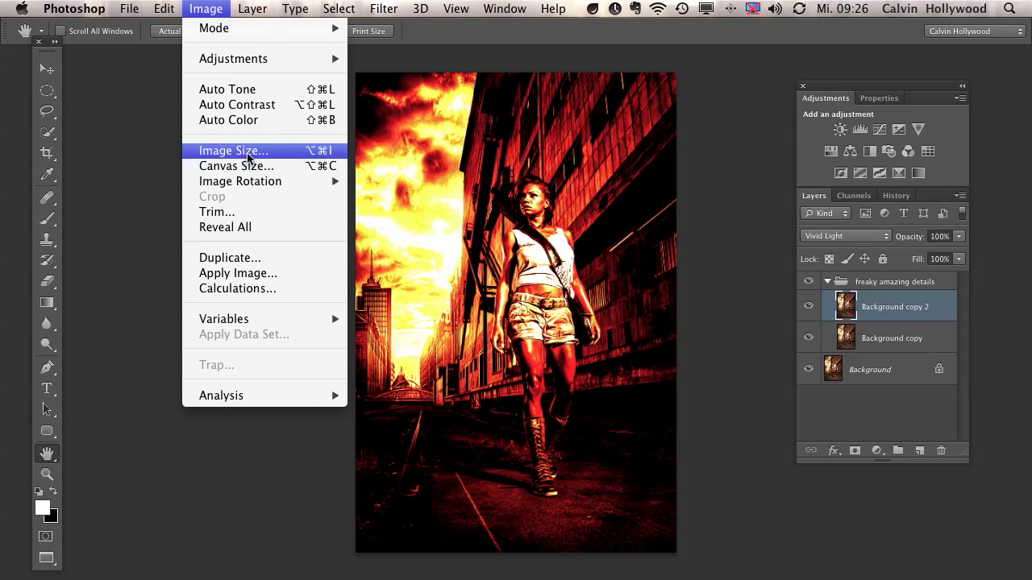
mouse_move(274, 59)
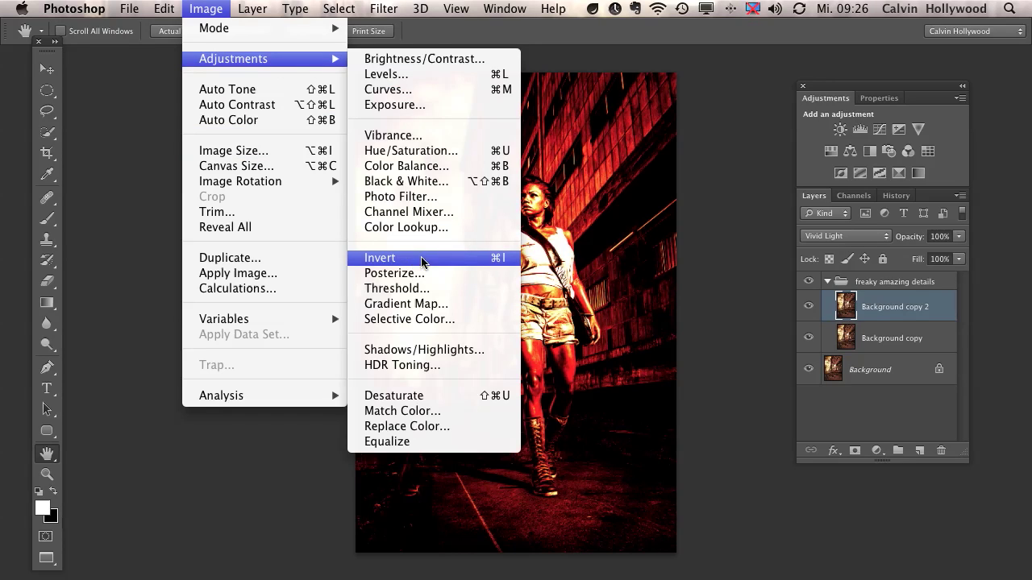
left_click(698, 170)
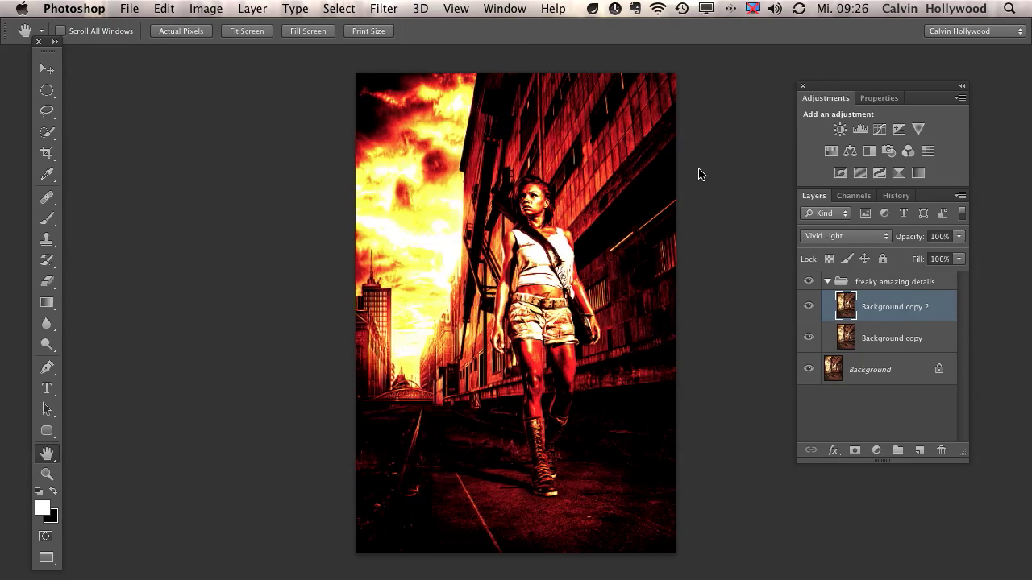
Invert Background copy 2 with Cmd+I and zoom in on the woman.
key("super+i")
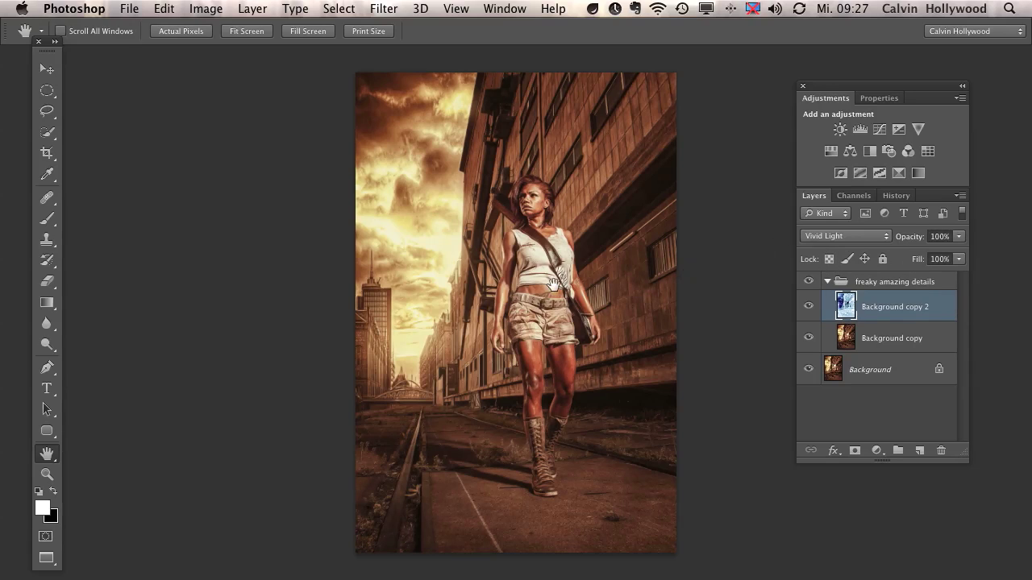
left_click(47, 474)
left_click_drag(573, 324, 637, 266)
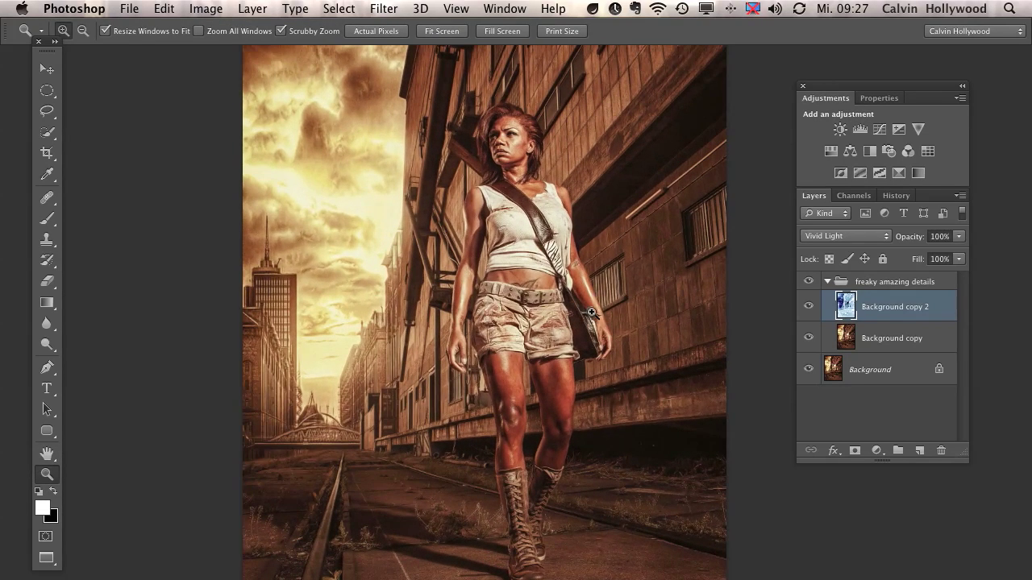
Toggle the detail group off and on to compare before and after, then refit the zoom.
left_click(809, 282)
left_click(809, 282)
left_click(595, 296)
left_click(808, 282)
left_click(808, 284)
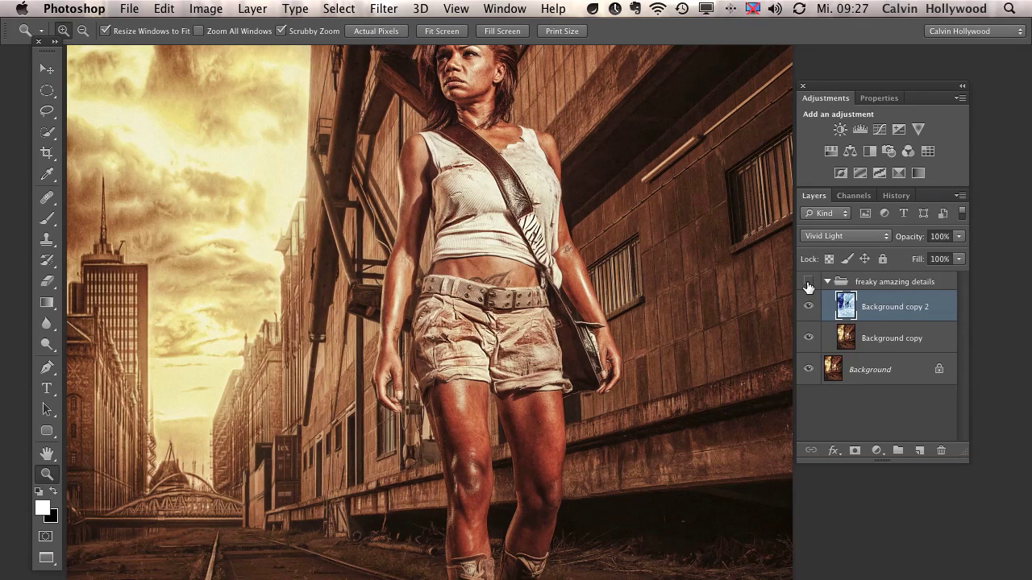
left_click(808, 283)
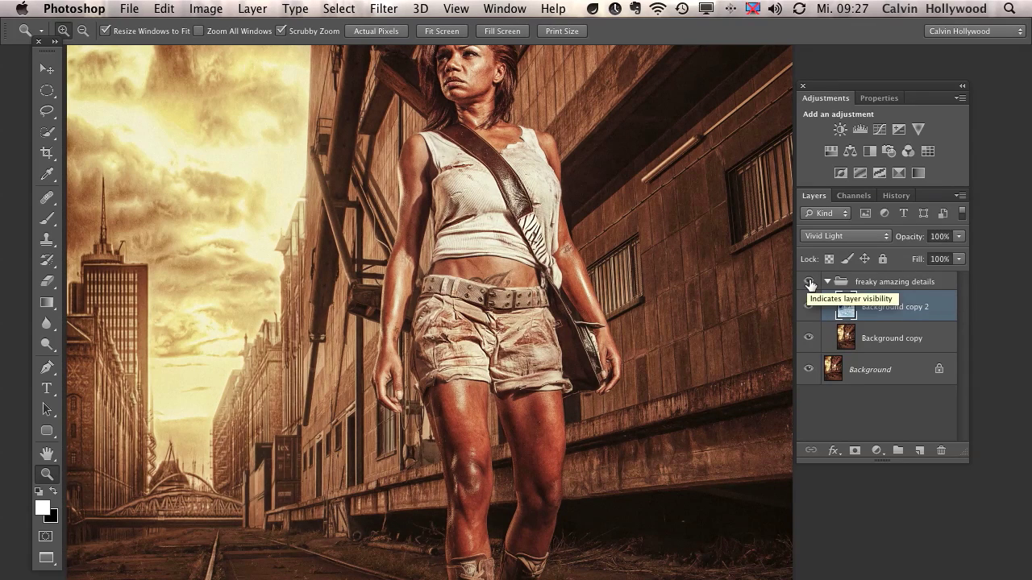
left_click(592, 331, "alt")
left_click(634, 331)
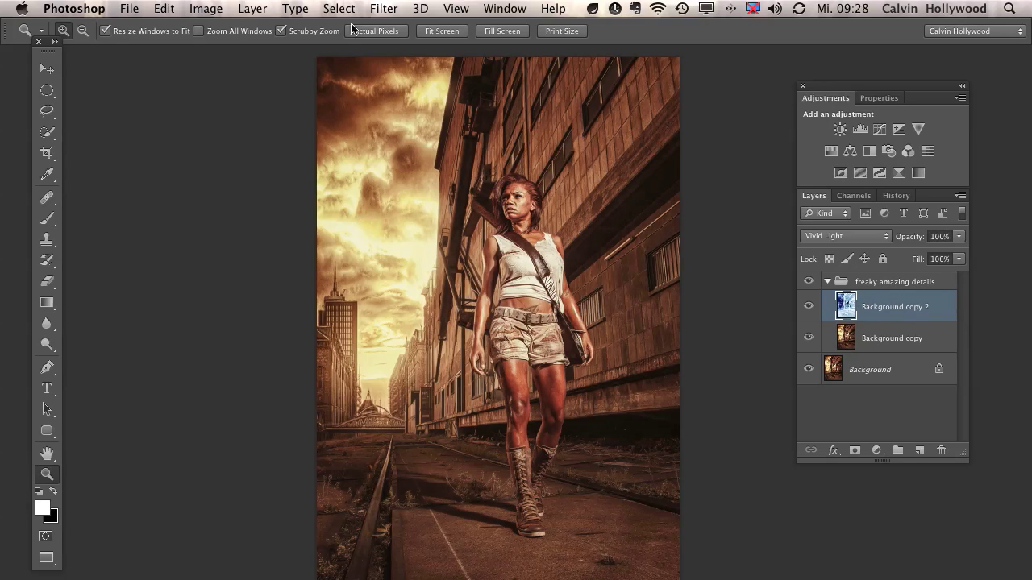
Convert Background copy 2 for Smart Filters, step back, then convert it again.
left_click(385, 9)
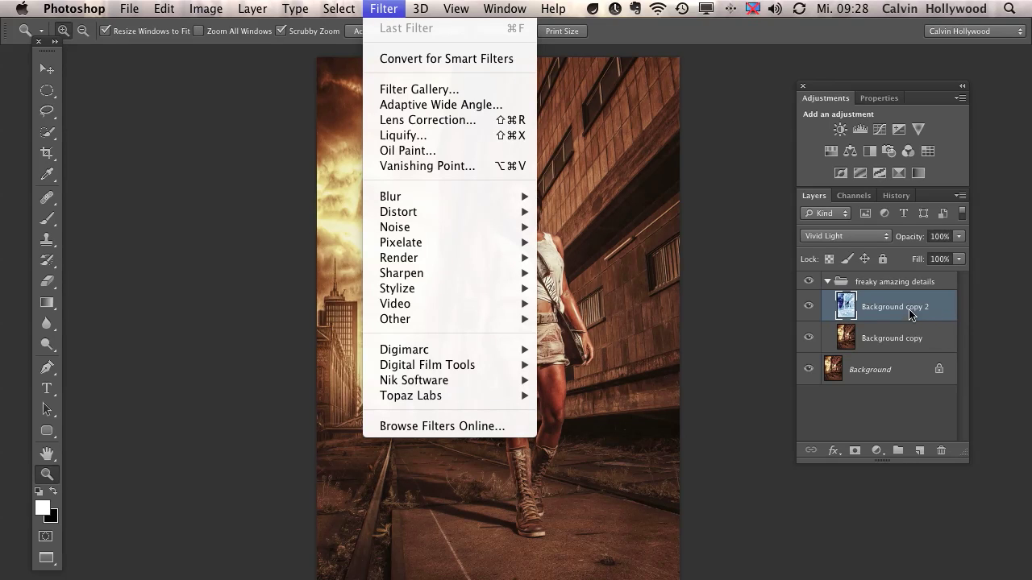
left_click(486, 61)
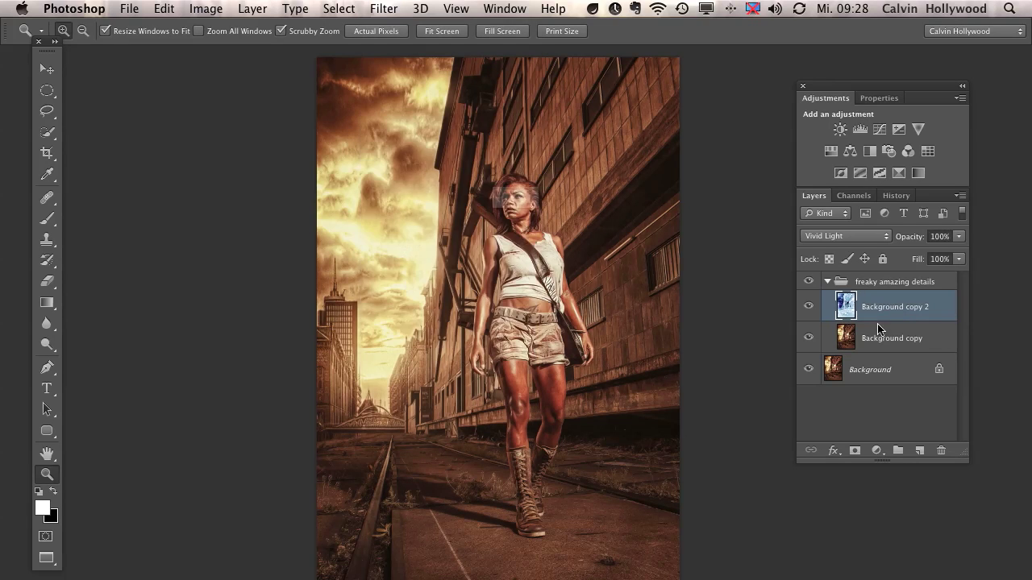
left_click(641, 253)
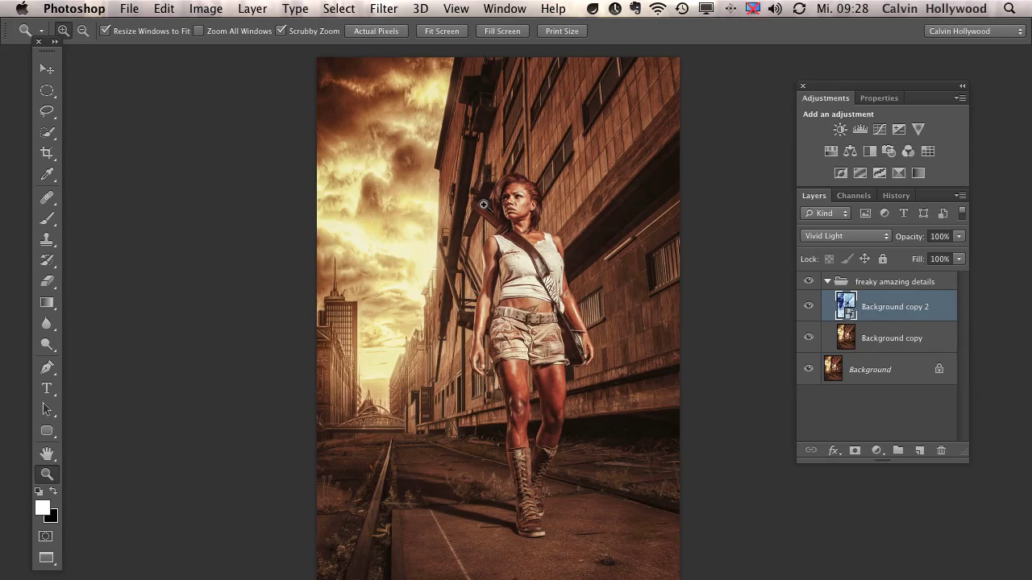
left_click(164, 9)
left_click(179, 59)
left_click(383, 8)
left_click(421, 63)
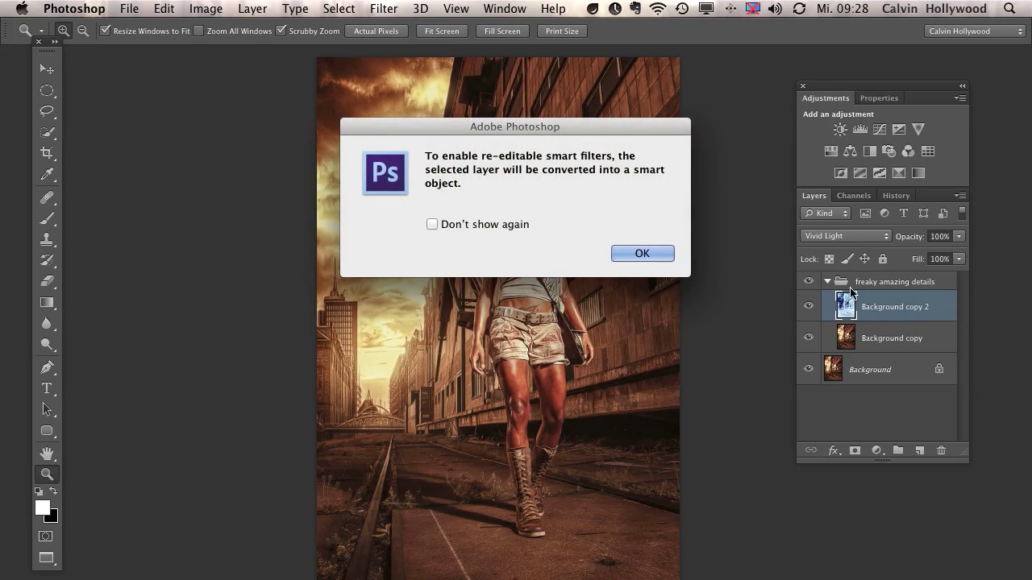
left_click(649, 253)
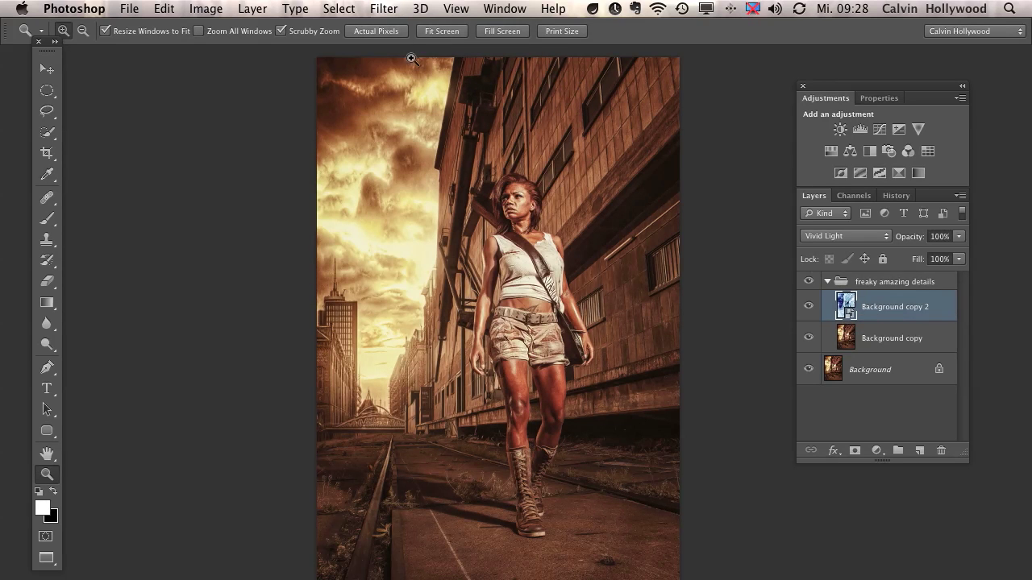
Open Filter > Blur > Surface Blur, move its dialog aside, and toggle Preview off and on.
left_click(389, 11)
mouse_move(500, 290)
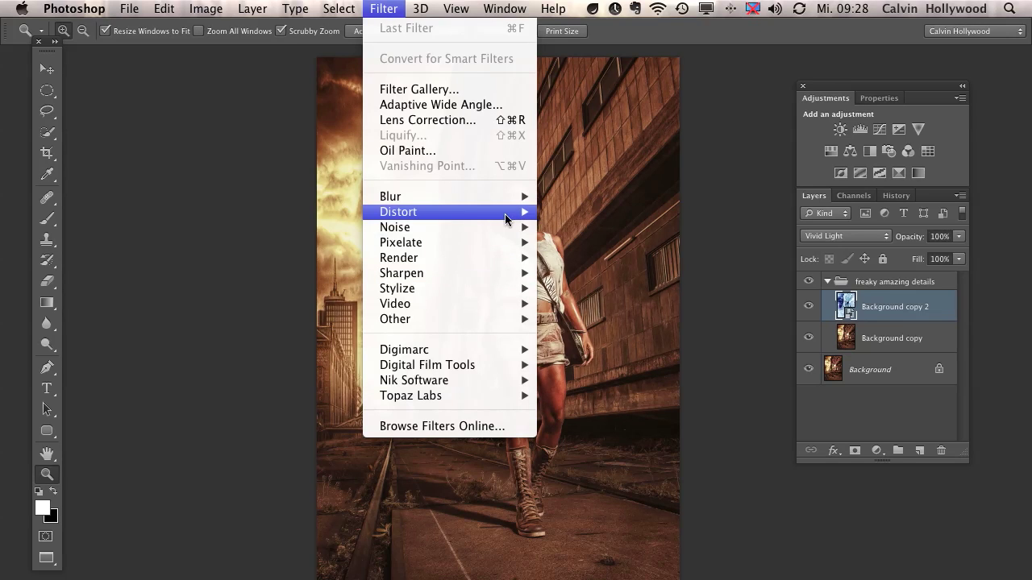
mouse_move(500, 202)
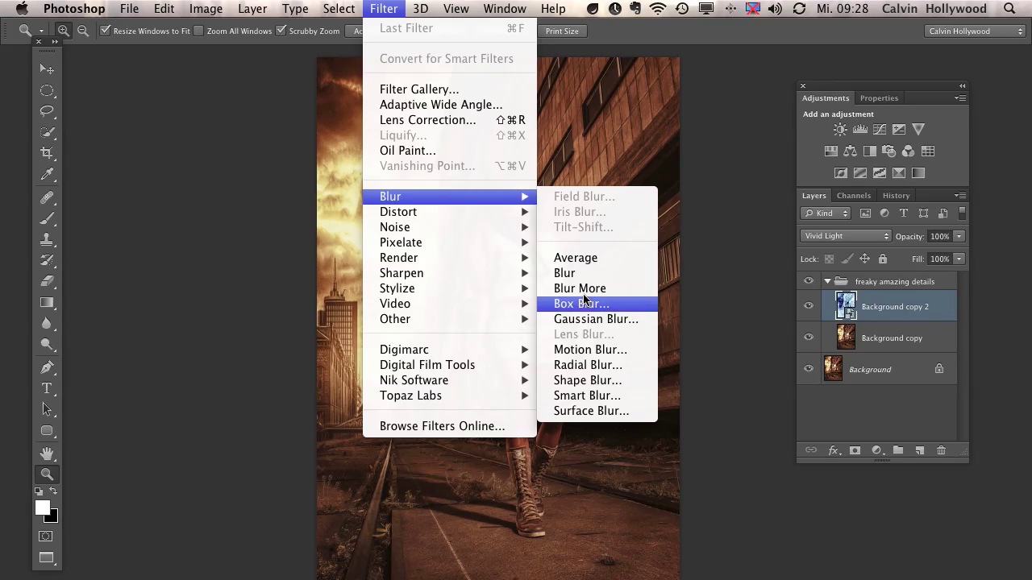
left_click(583, 411)
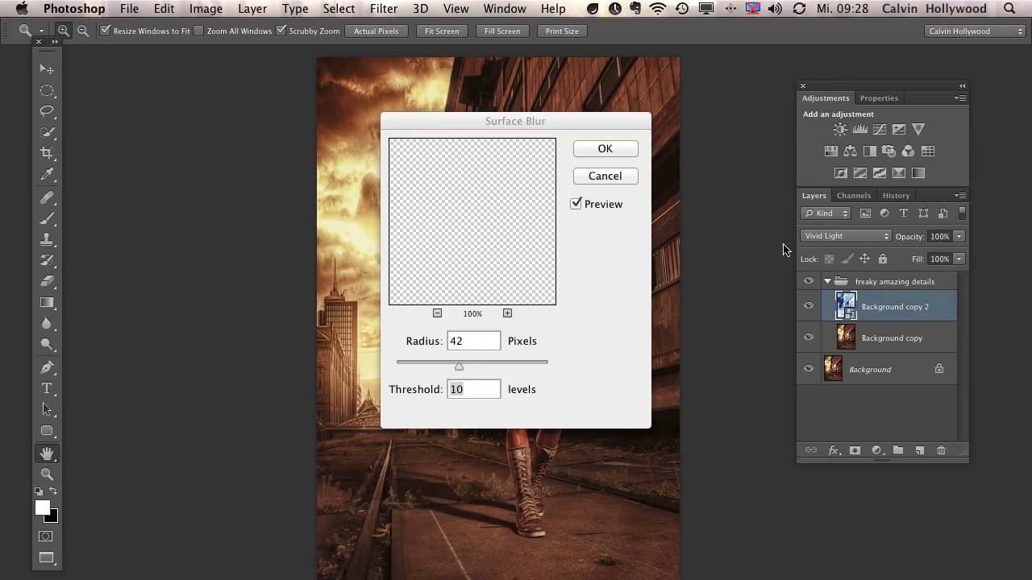
left_click_drag(515, 120, 826, 106)
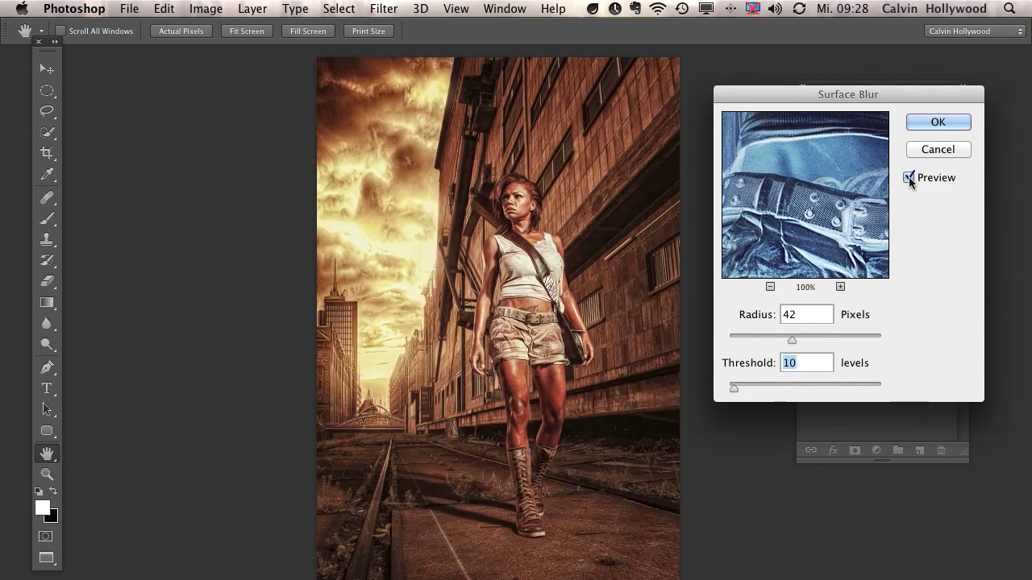
left_click(909, 177)
left_click(908, 178)
Adjust the Surface Blur Threshold and Radius sliders, settling on Radius 43 and Threshold 18.
left_click_drag(858, 95, 847, 79)
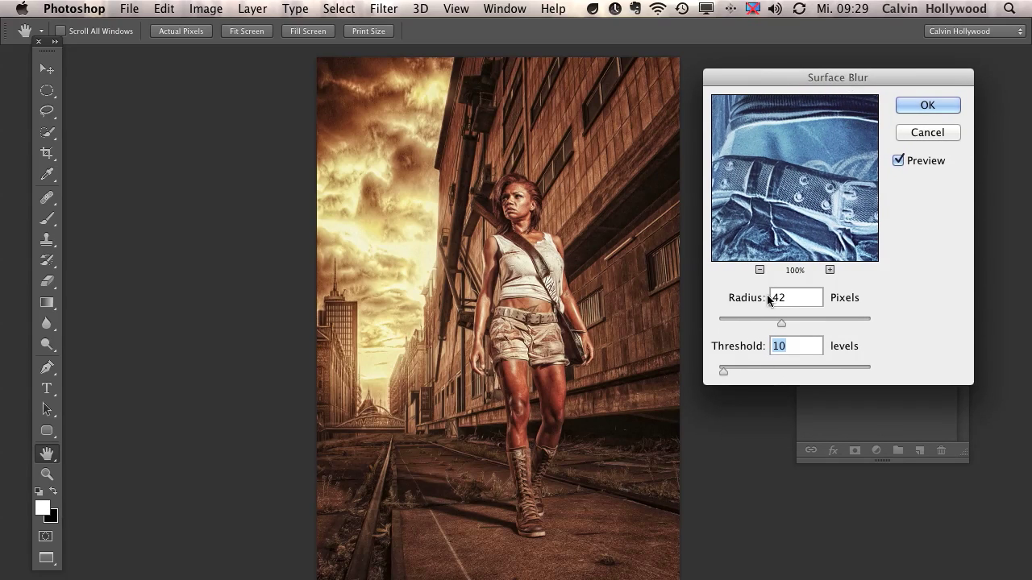
left_click_drag(730, 373, 762, 370)
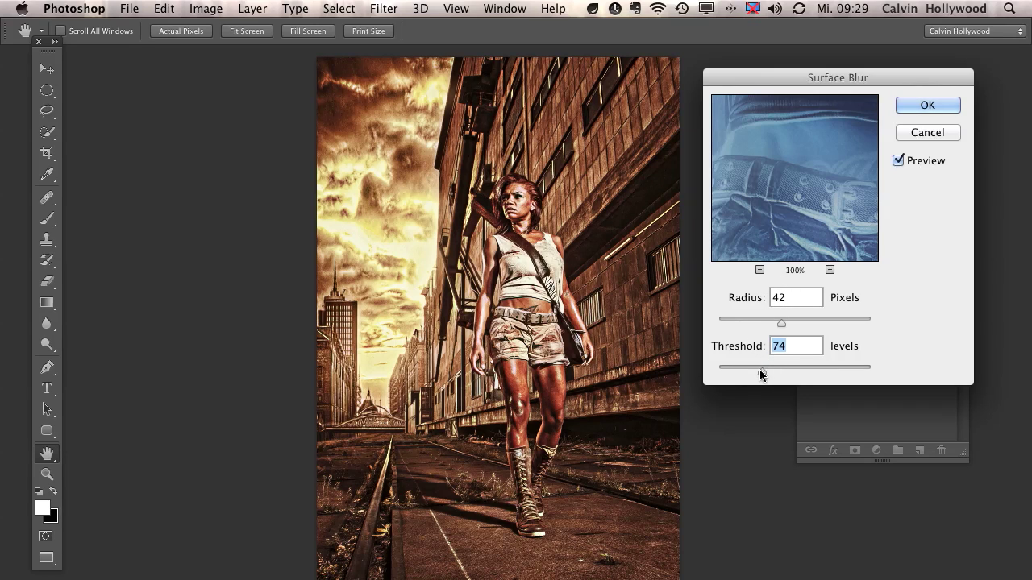
left_click_drag(761, 369, 733, 373)
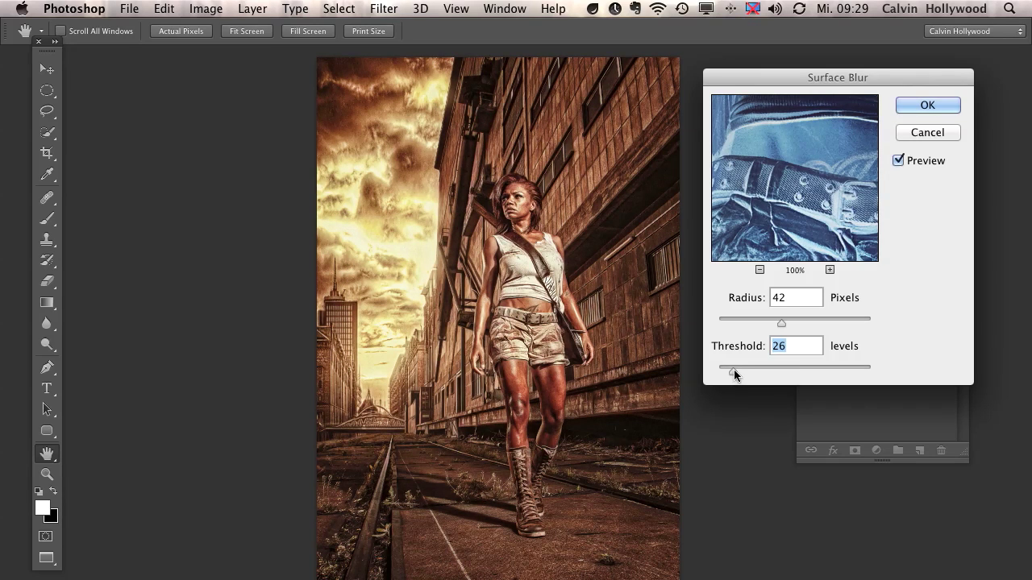
left_click_drag(731, 374, 730, 367)
left_click_drag(778, 323, 740, 321)
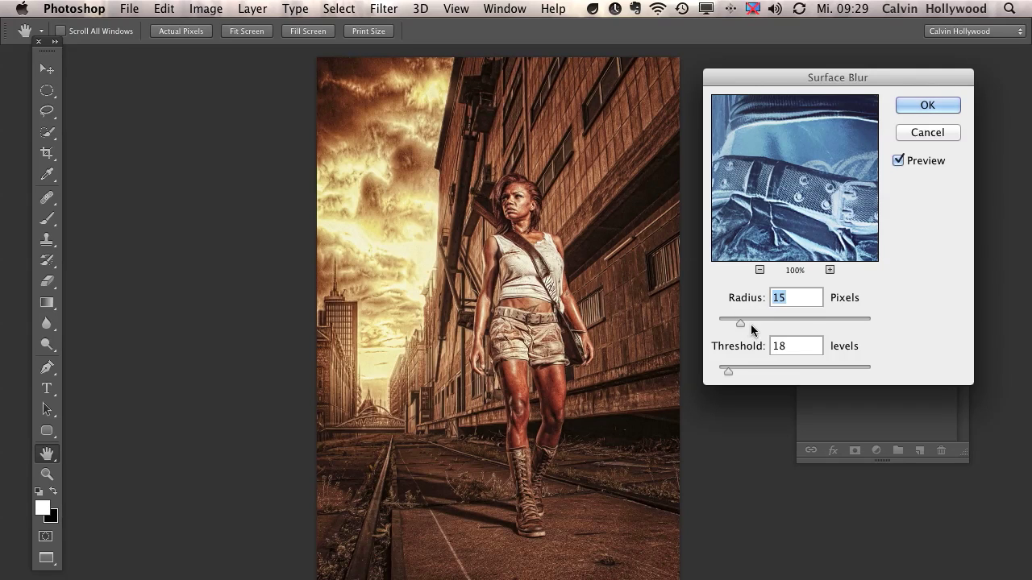
left_click_drag(745, 324, 783, 329)
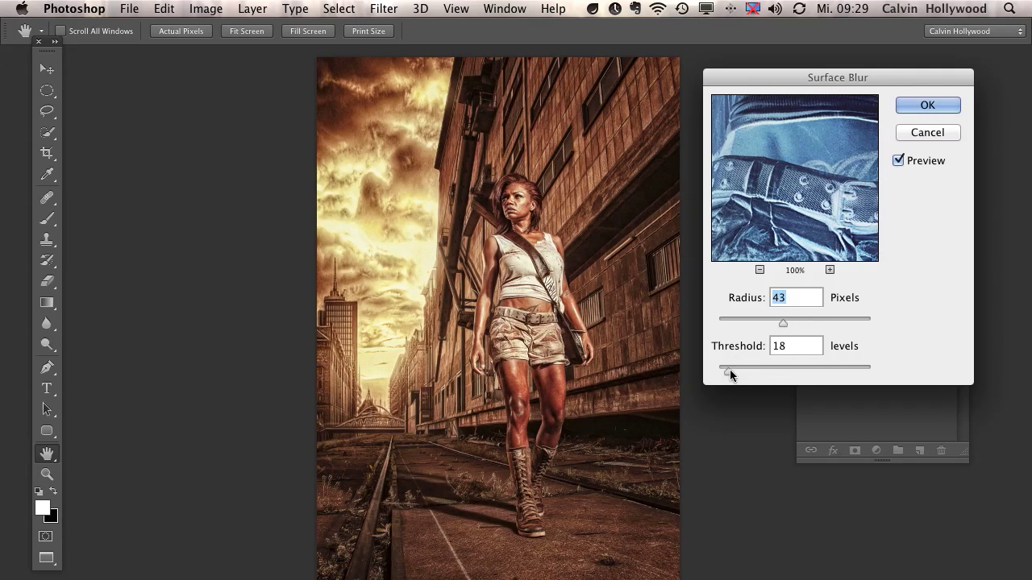
Apply the Surface Blur and compare the photo with the detail group hidden and shown.
left_click(921, 104)
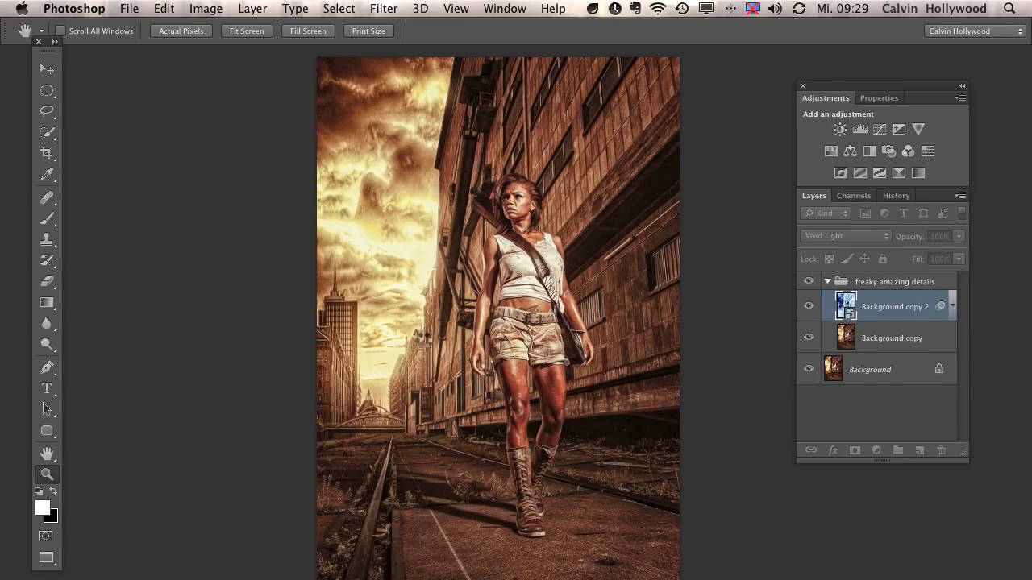
left_click(451, 345, "alt")
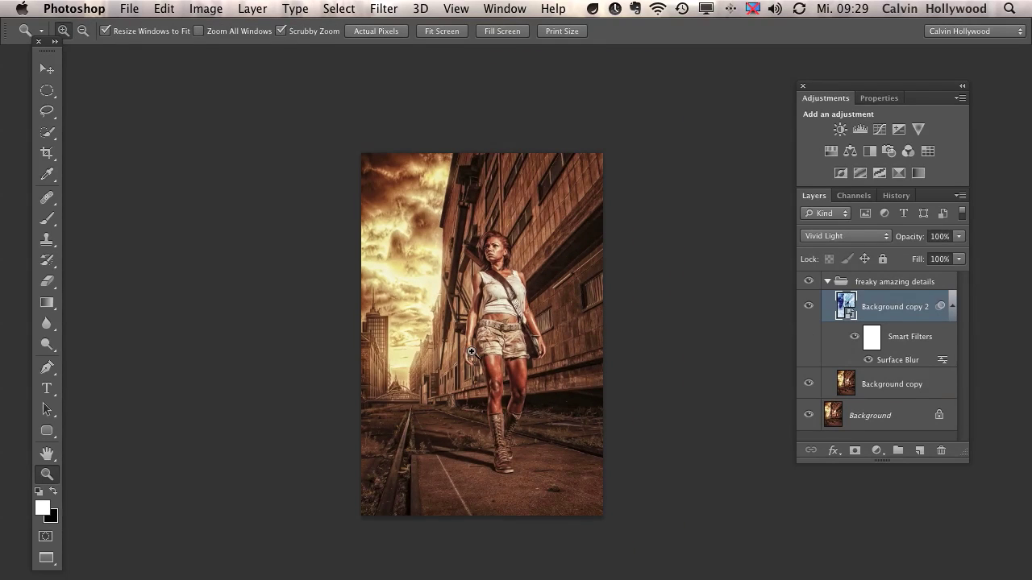
left_click(808, 282)
left_click(808, 283)
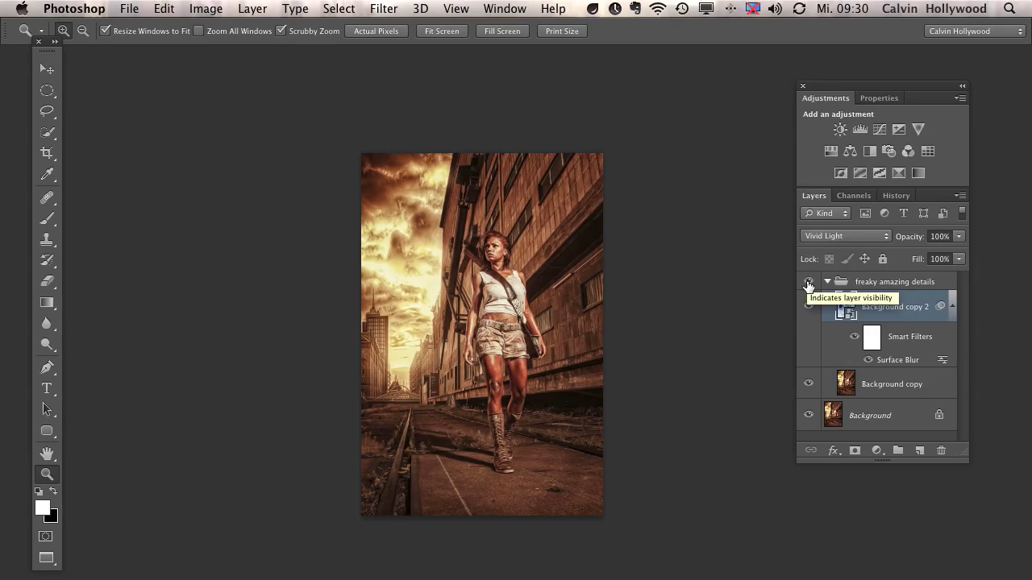
left_click(523, 353)
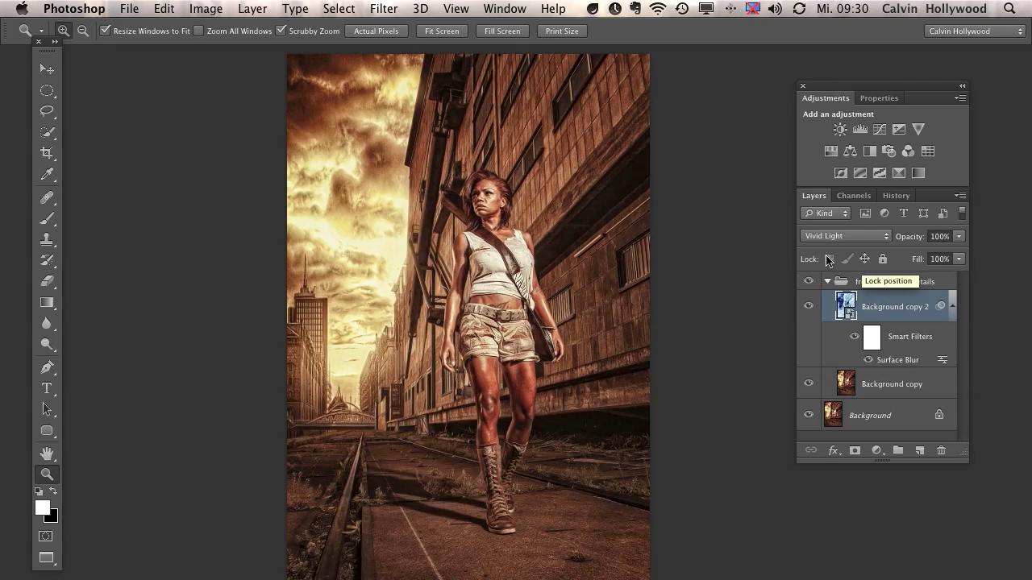
Compare once more, then collapse the smart filter list and the freaky amazing details group.
left_click(808, 281)
left_click(808, 282)
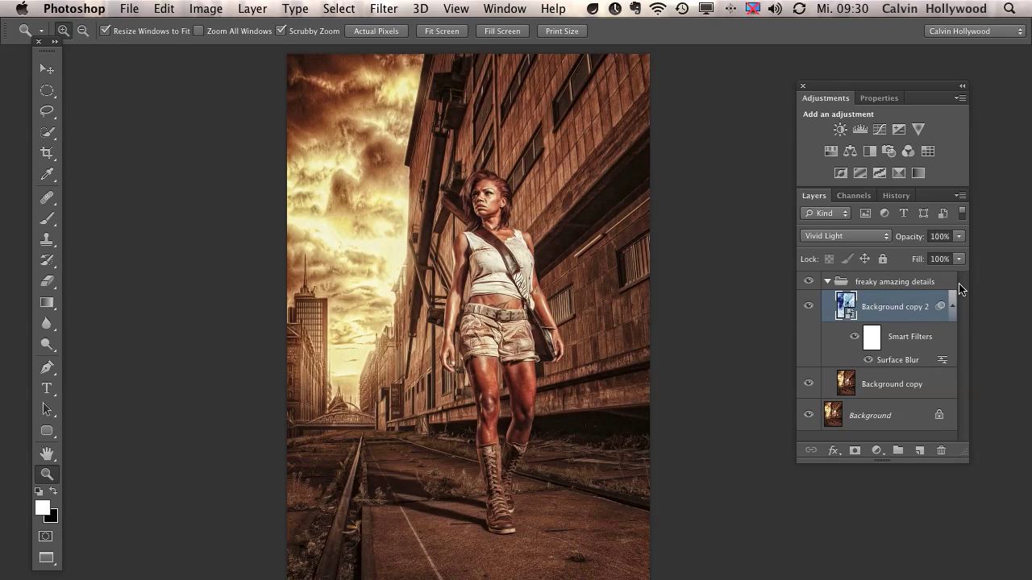
left_click(941, 309)
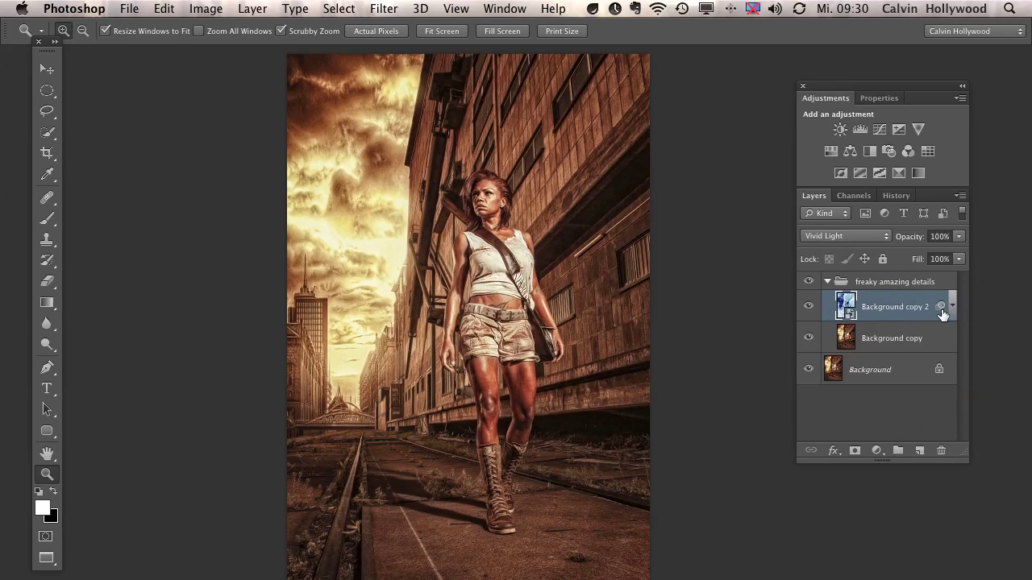
left_click(827, 282)
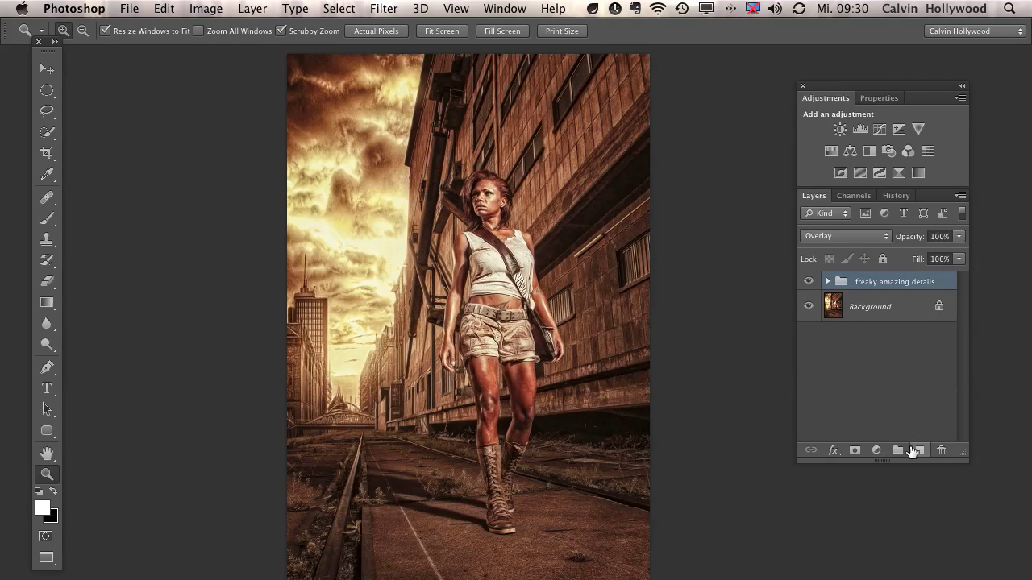
Reopen the Surface Blur smart filter on Background copy 2 and re-apply Radius 43, Threshold 18.
left_click(827, 281)
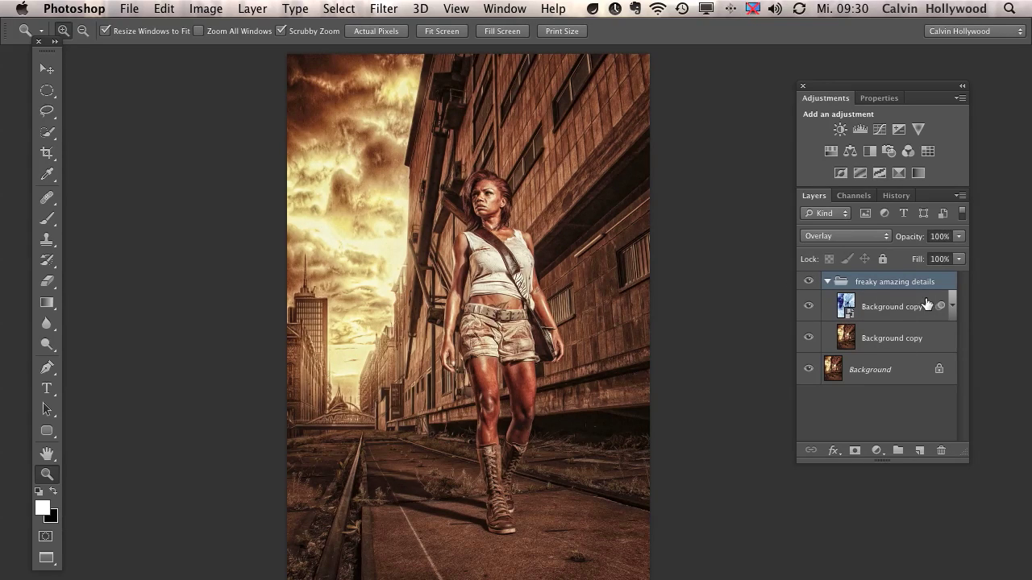
left_click(952, 306)
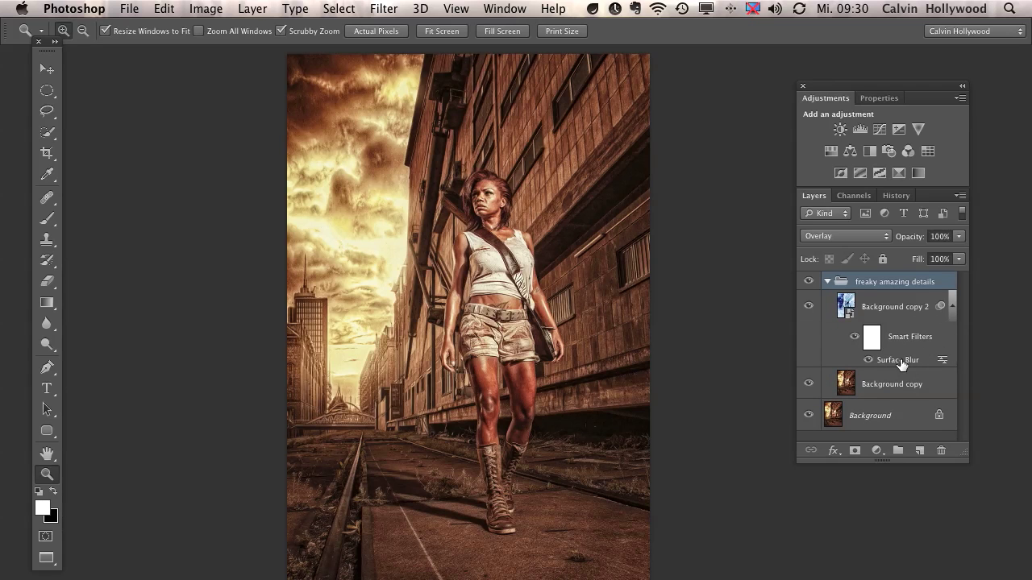
double_click(899, 363)
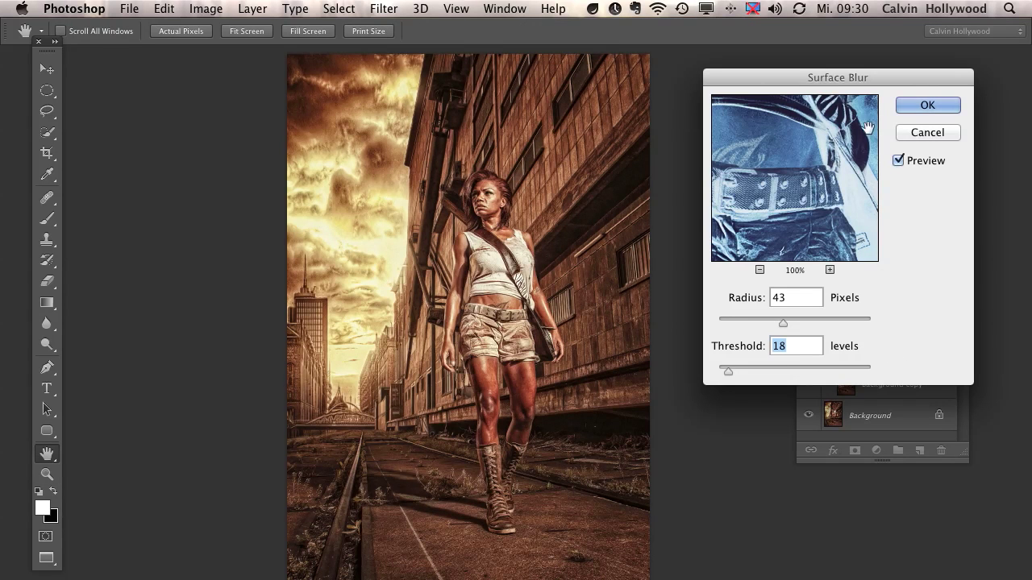
left_click_drag(863, 81, 828, 76)
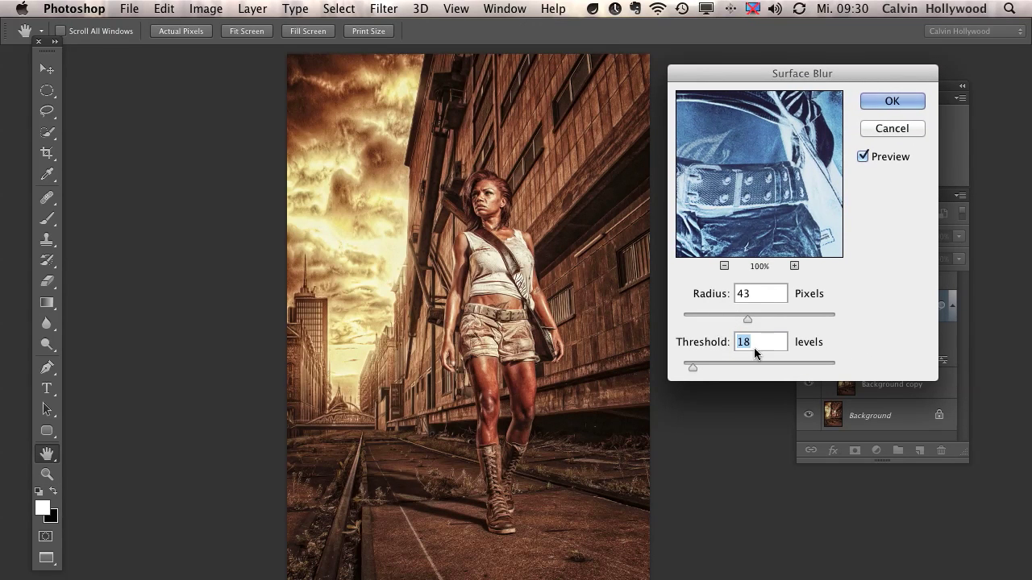
left_click(889, 102)
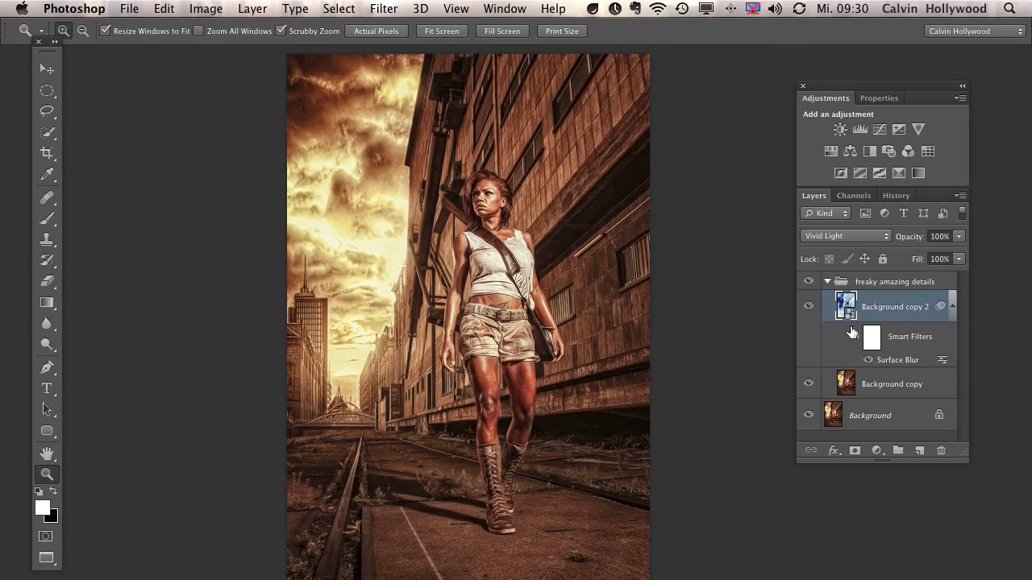